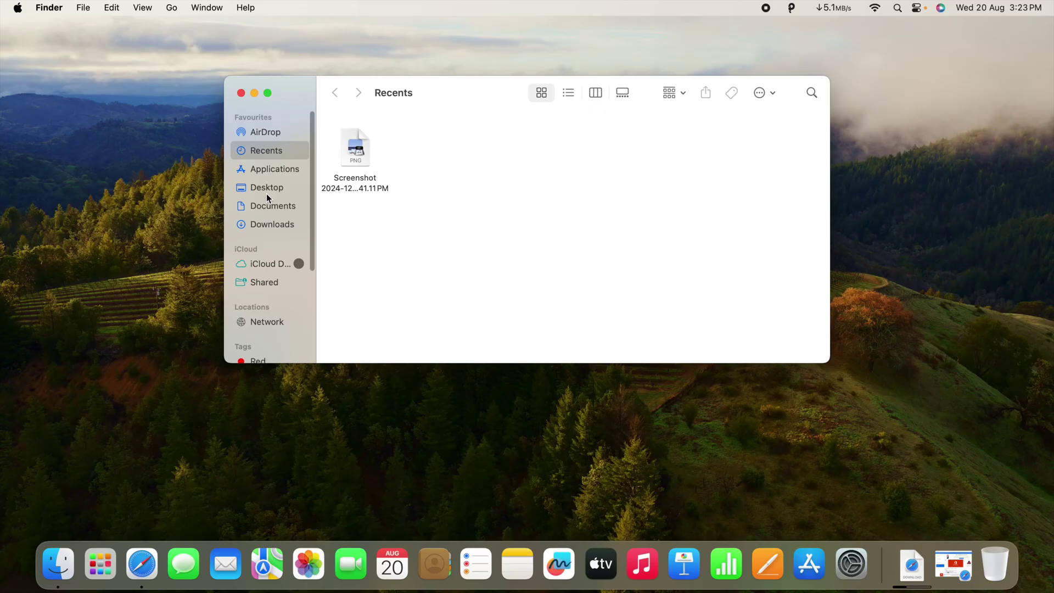
- Set Finder's AirDrop discoverability to Everyone so nearby devices like the iPhone 16 Pro appear
left_click(272, 134)
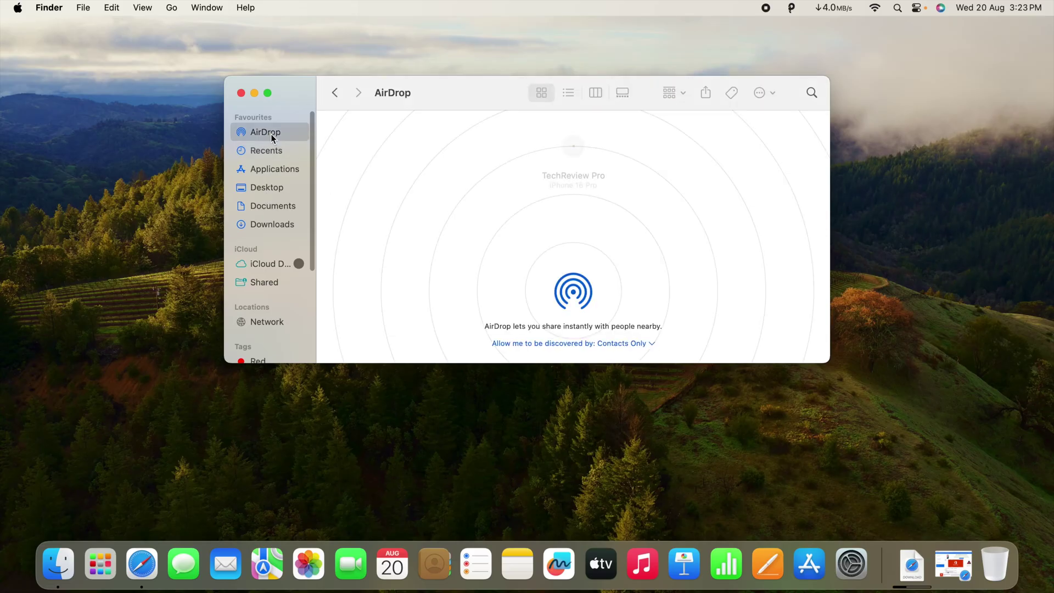
left_click(622, 345)
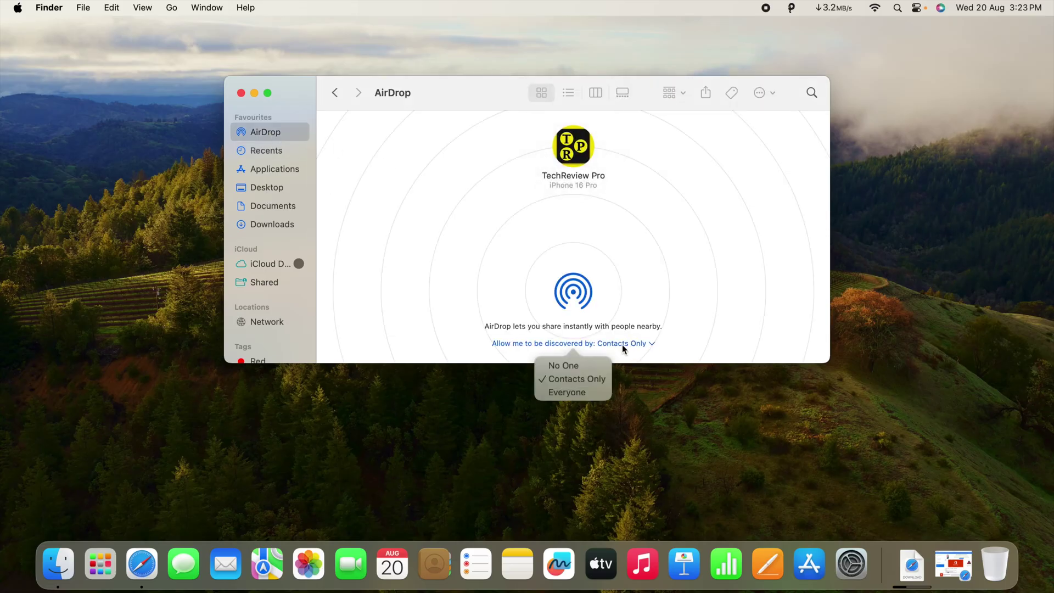
left_click(578, 393)
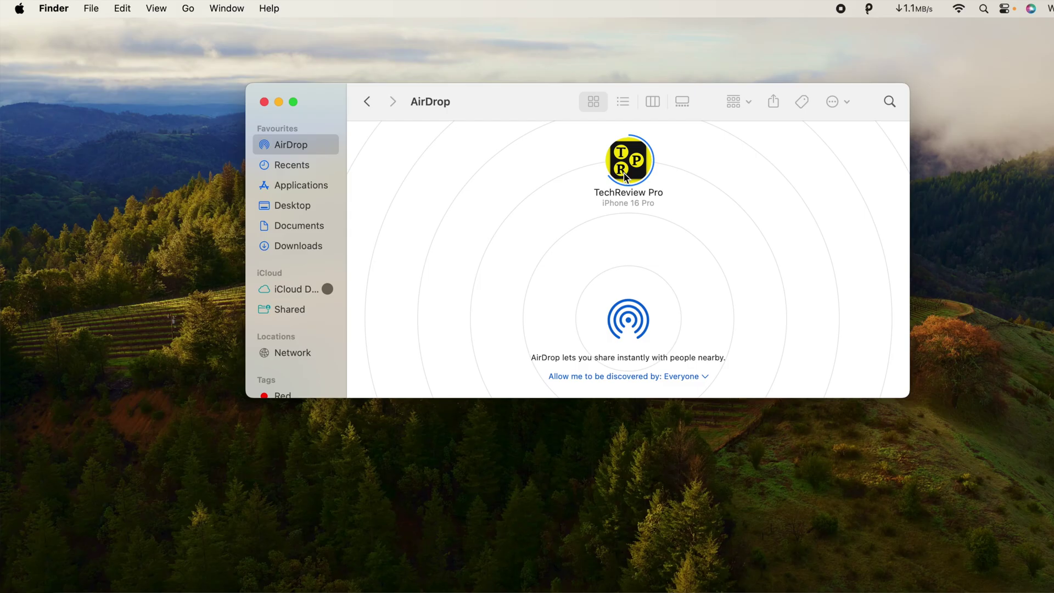
- Open the Downloads folder from the Finder sidebar
left_click(311, 250)
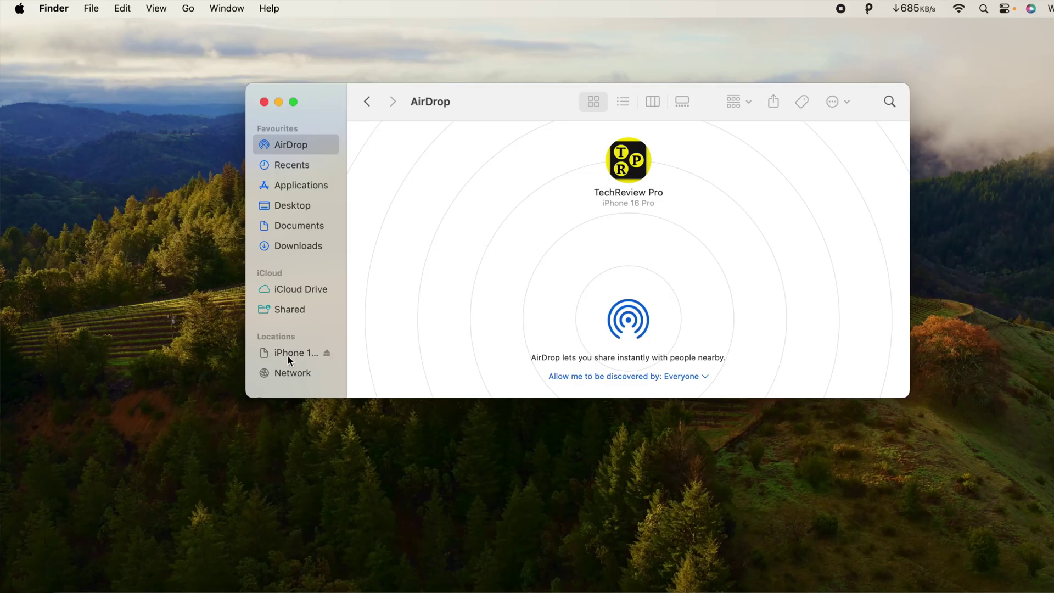
- Check the iPhone 16 Pro's Photos sync settings, then launch Photos from Launchpad
left_click(287, 355)
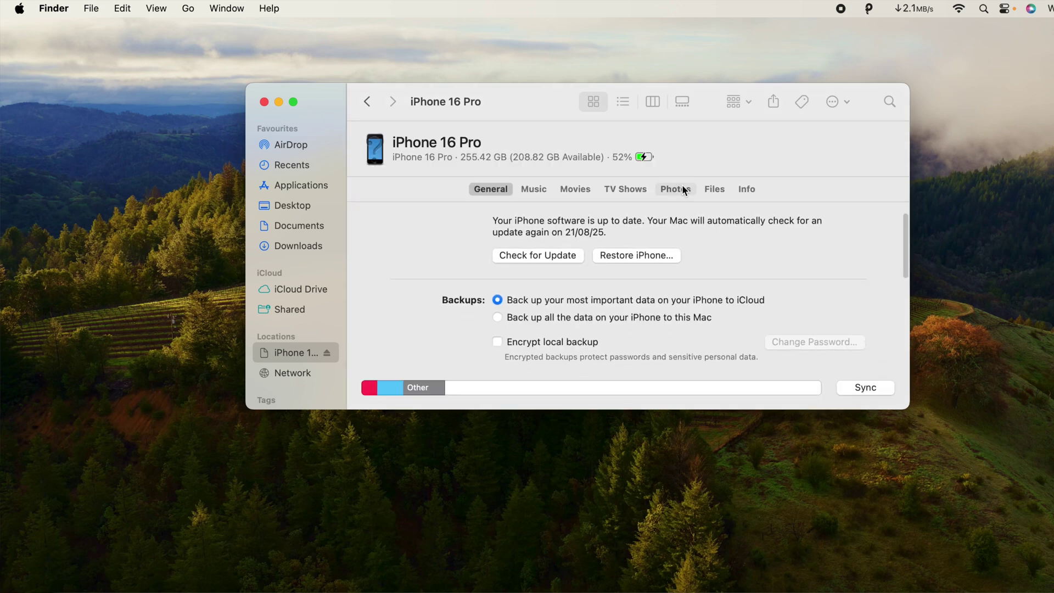
left_click(682, 188)
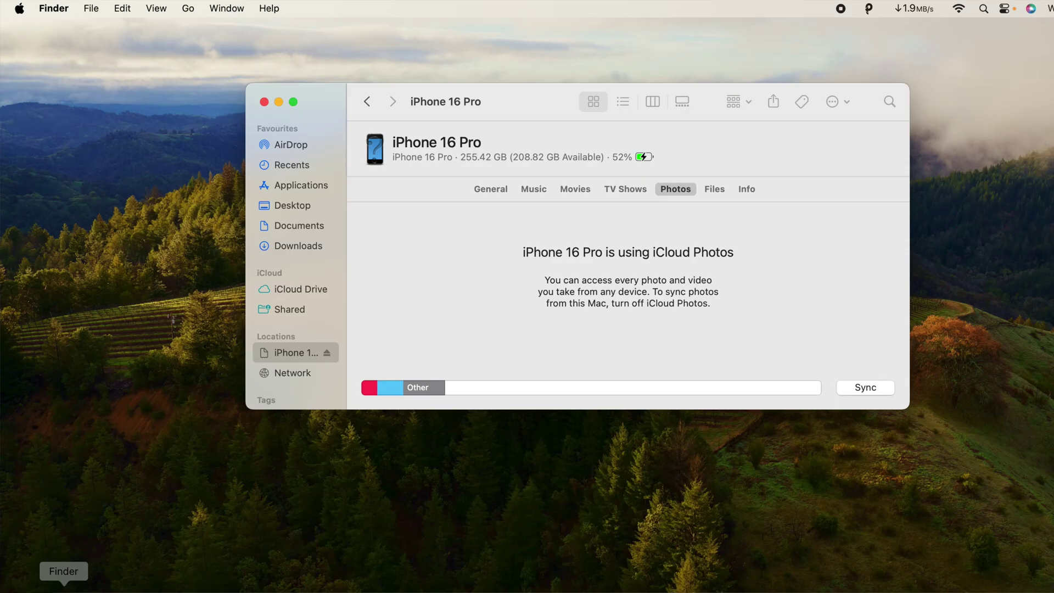
left_click(109, 588)
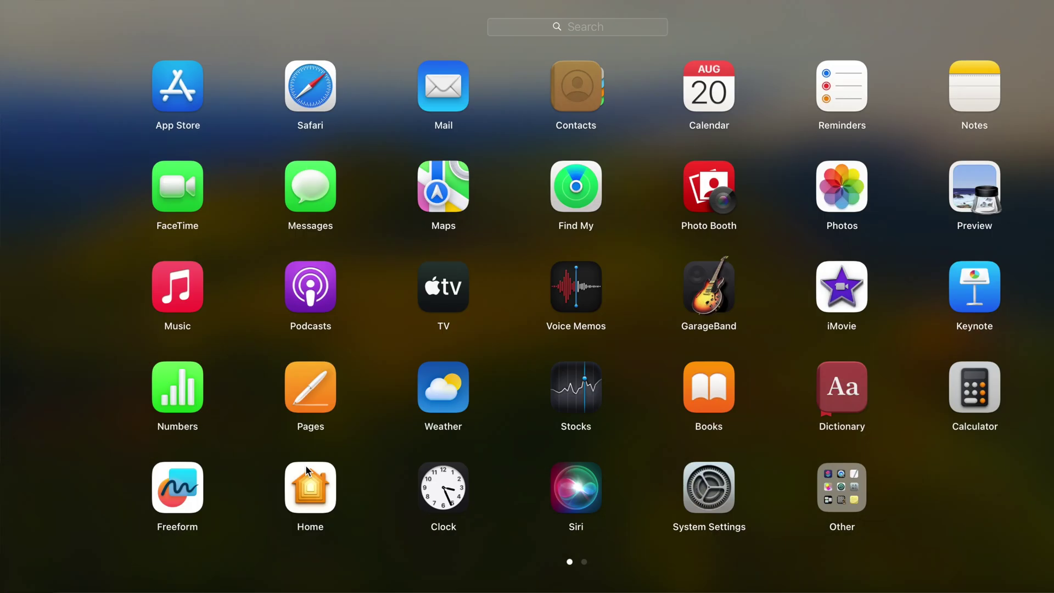
type("PHO")
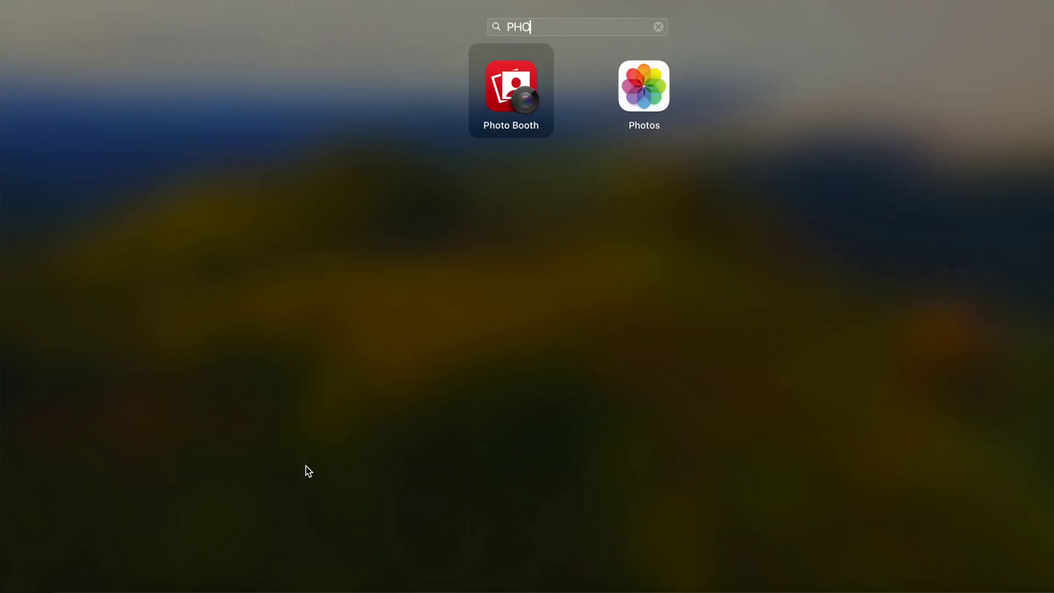
key("Right")
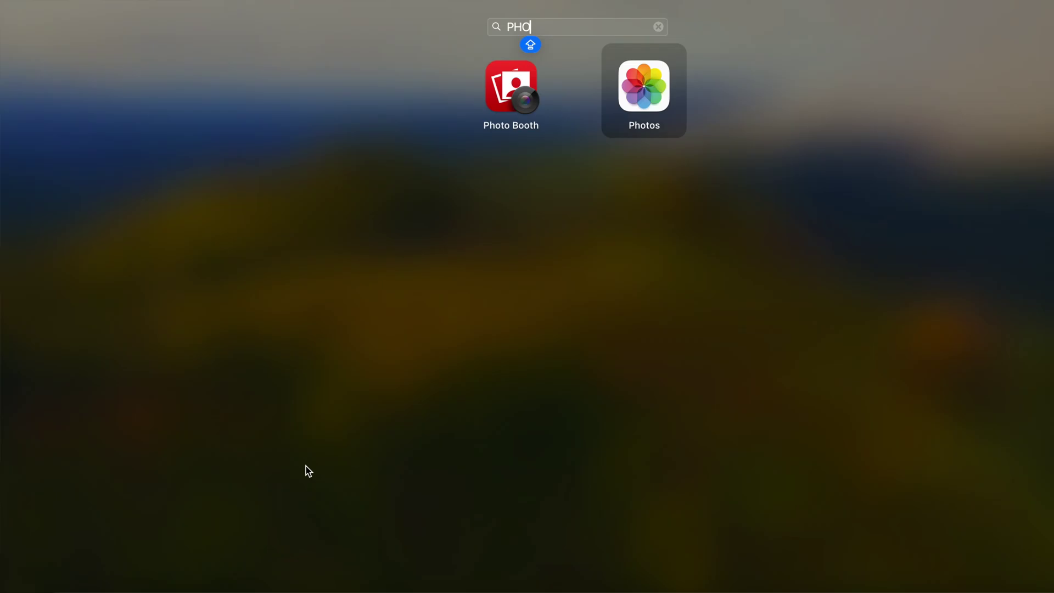
key("Return")
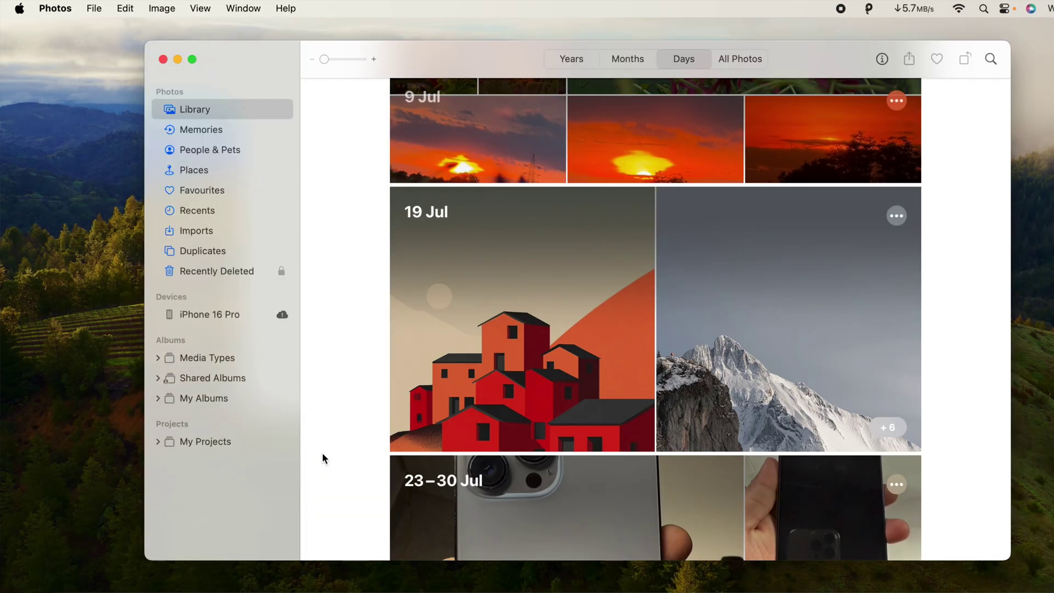
- Show the iPhone 16 Pro's Import view in Photos and select its photos
left_click(190, 317)
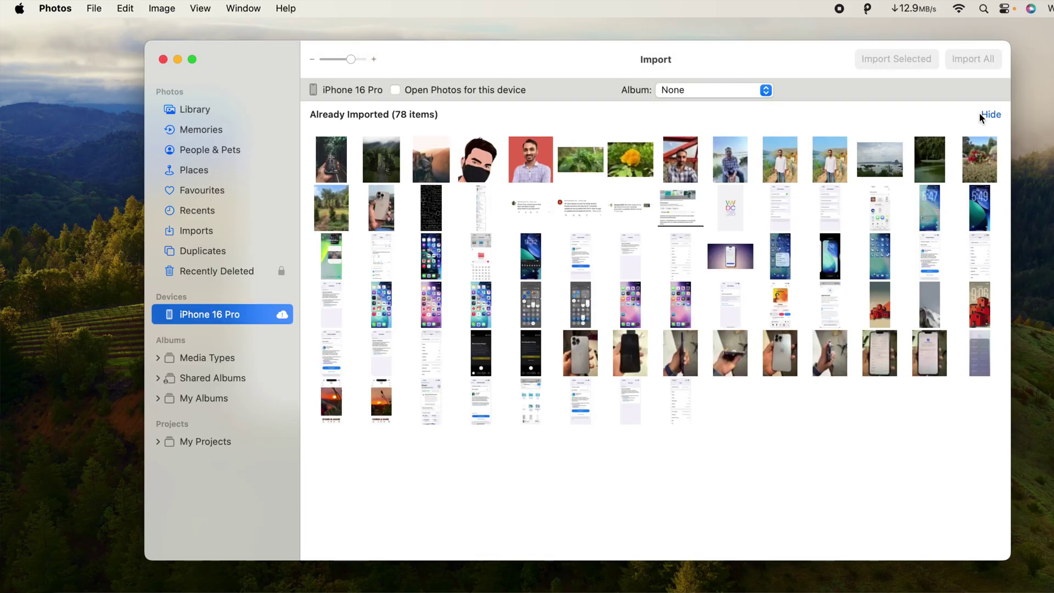
left_click(327, 163)
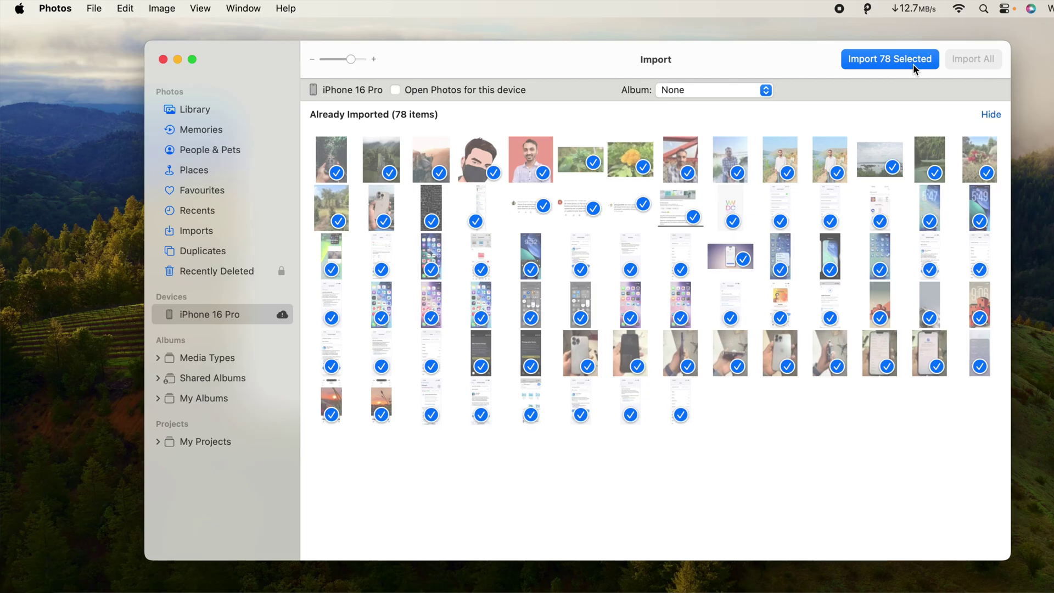
- Create a new album 'iPhone 16 Po' and keep it as the import destination
left_click(686, 93)
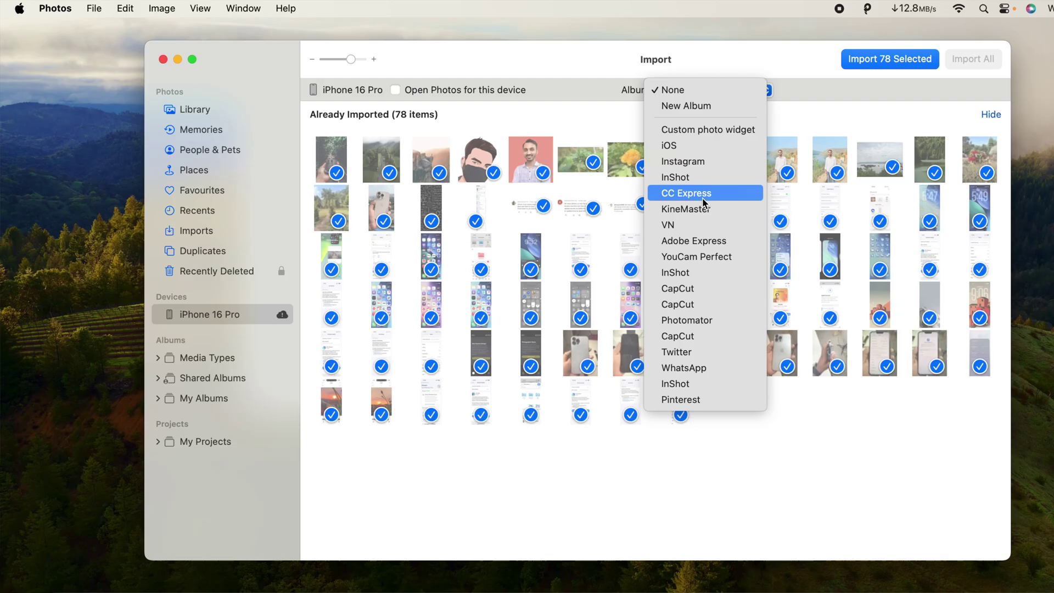
left_click(703, 111)
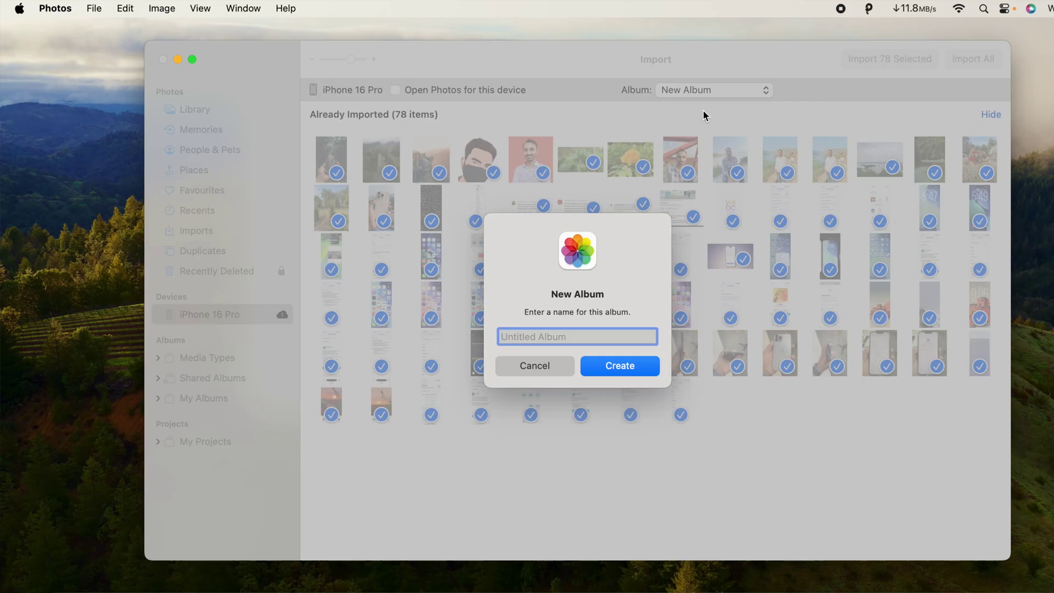
key("Caps_Lock")
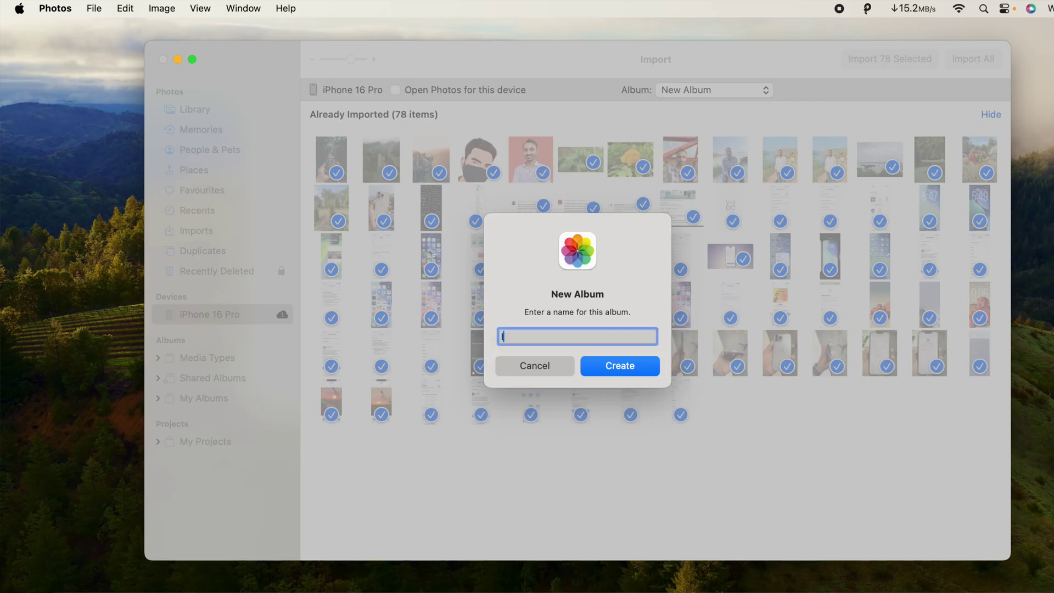
type("iPhone 16 Po")
left_click(622, 370)
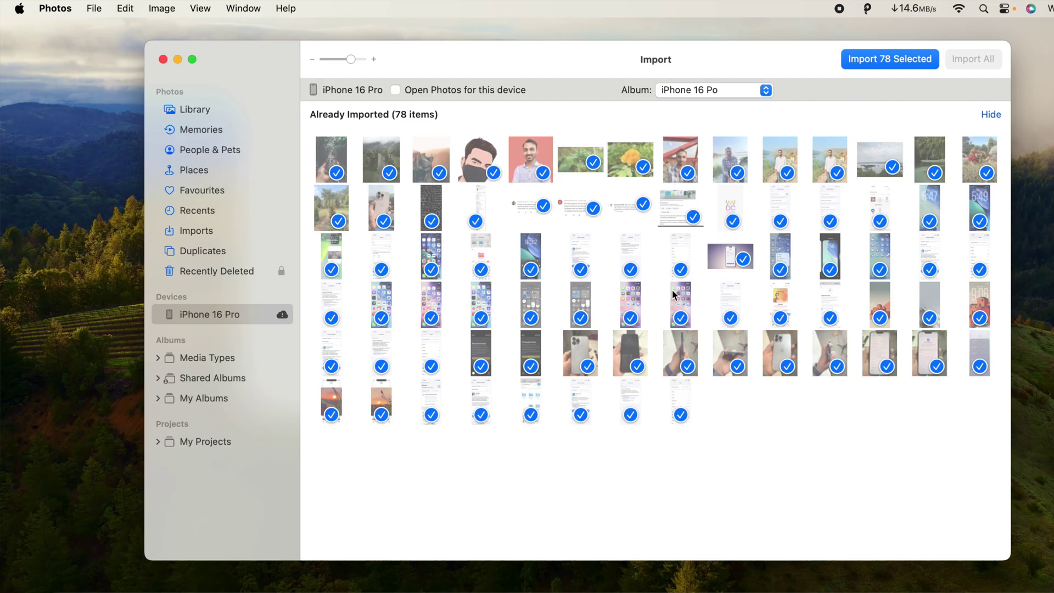
left_click(729, 92)
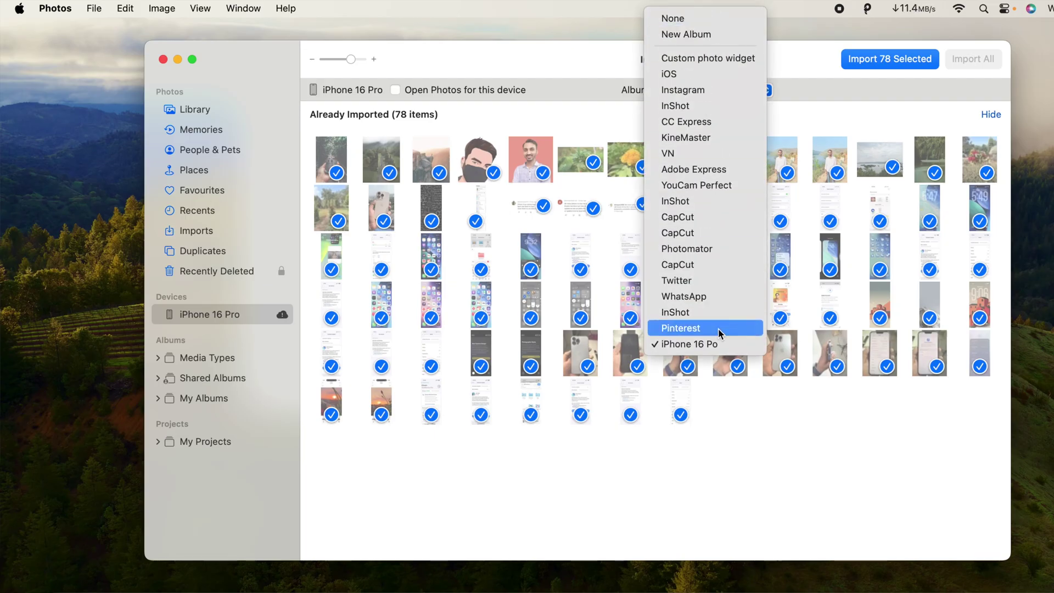
left_click(721, 343)
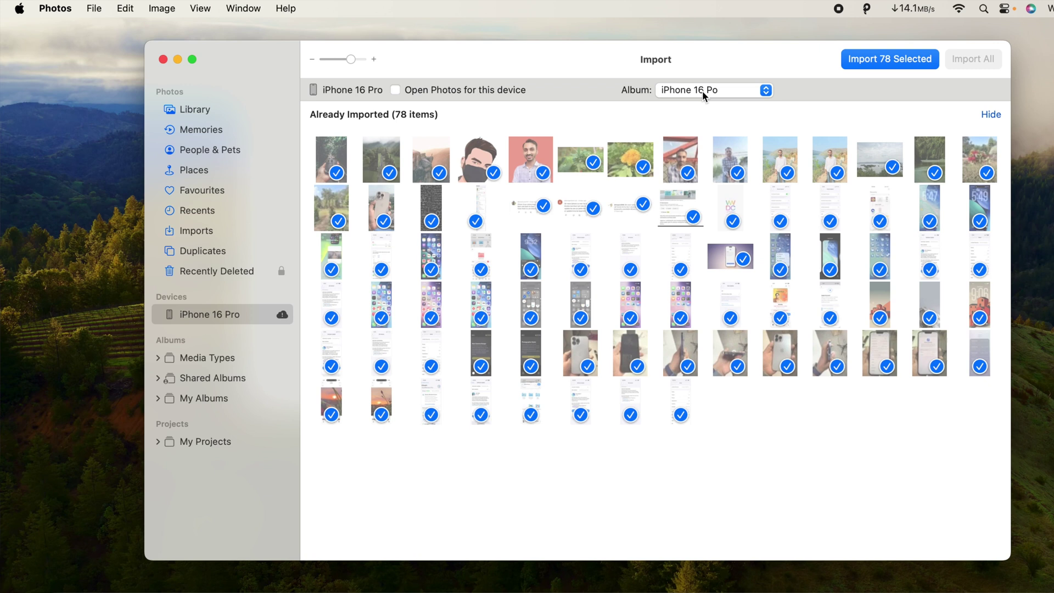
- Import the 78 selected items and check the import progress
left_click(898, 60)
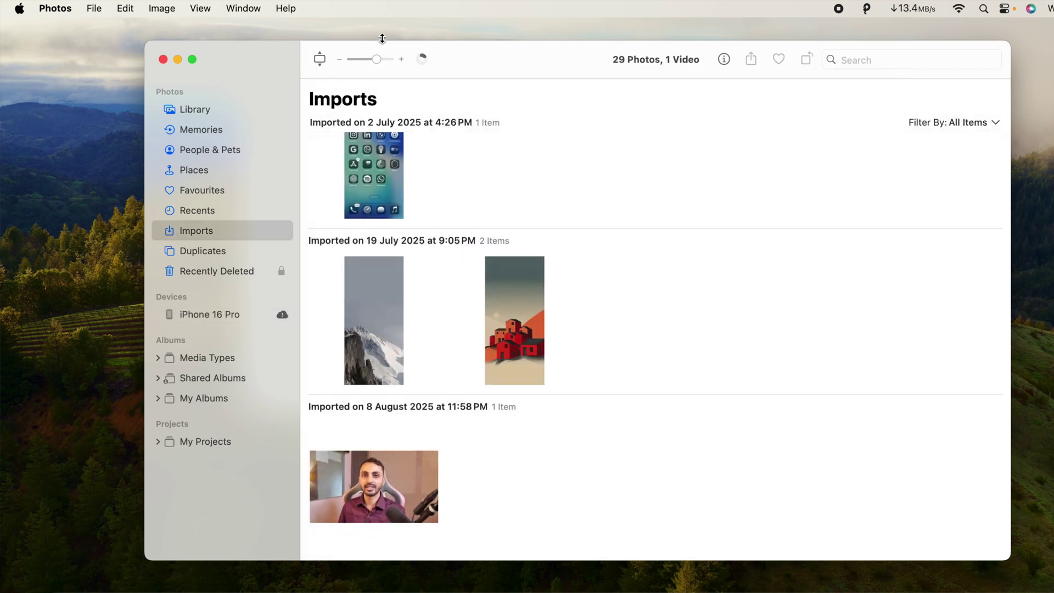
left_click(422, 60)
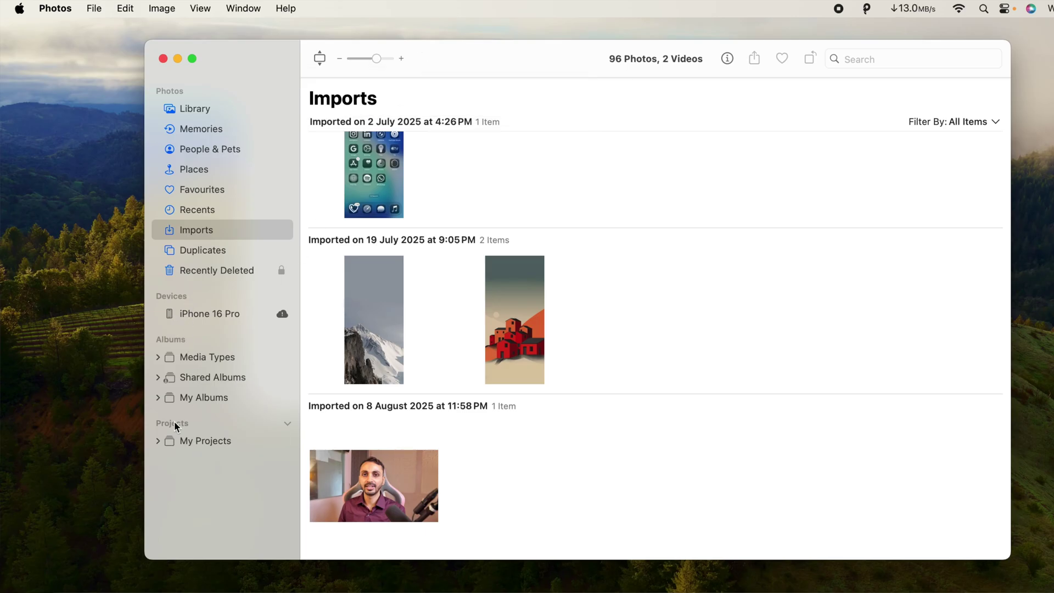
- Expand My Albums and open the 'iPhone 16 Po' album
left_click(158, 398)
scroll(246, 445, "down", 5)
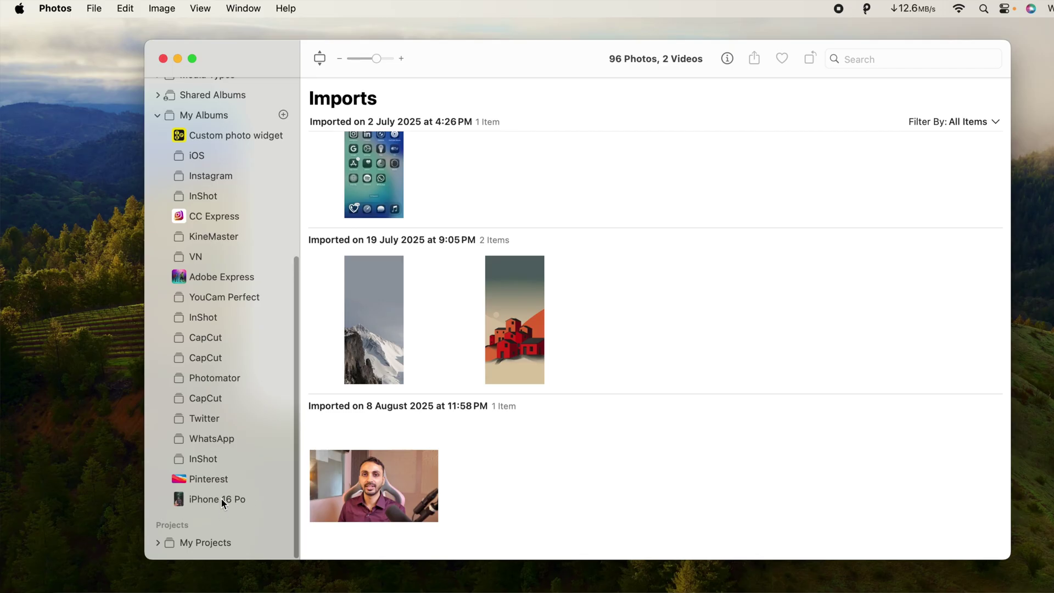
left_click(221, 500)
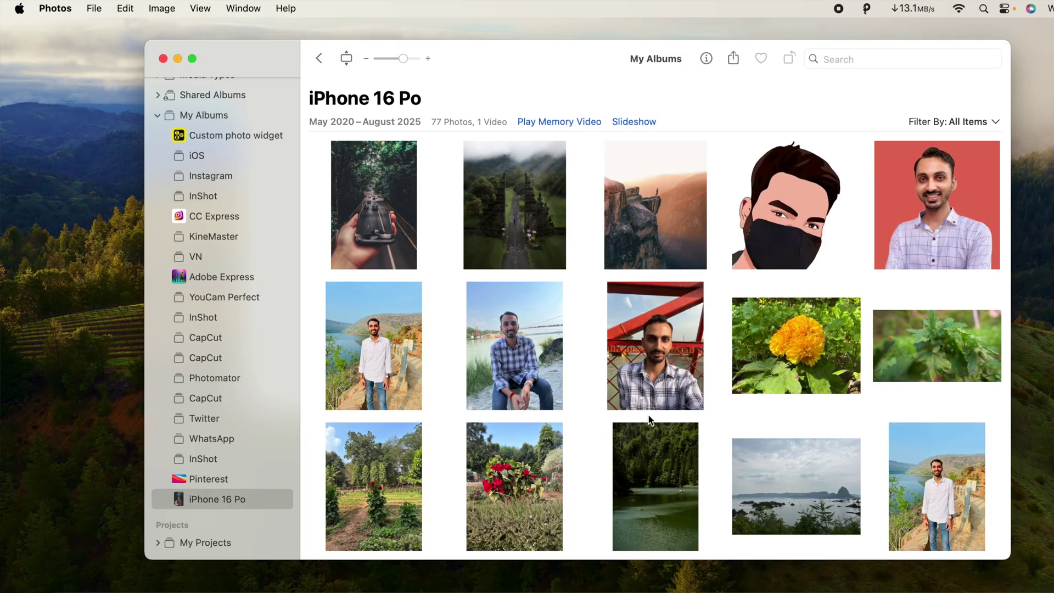
scroll(649, 420, "down", 10)
scroll(650, 420, "down", 5)
scroll(649, 420, "down", 5)
scroll(650, 420, "down", 5)
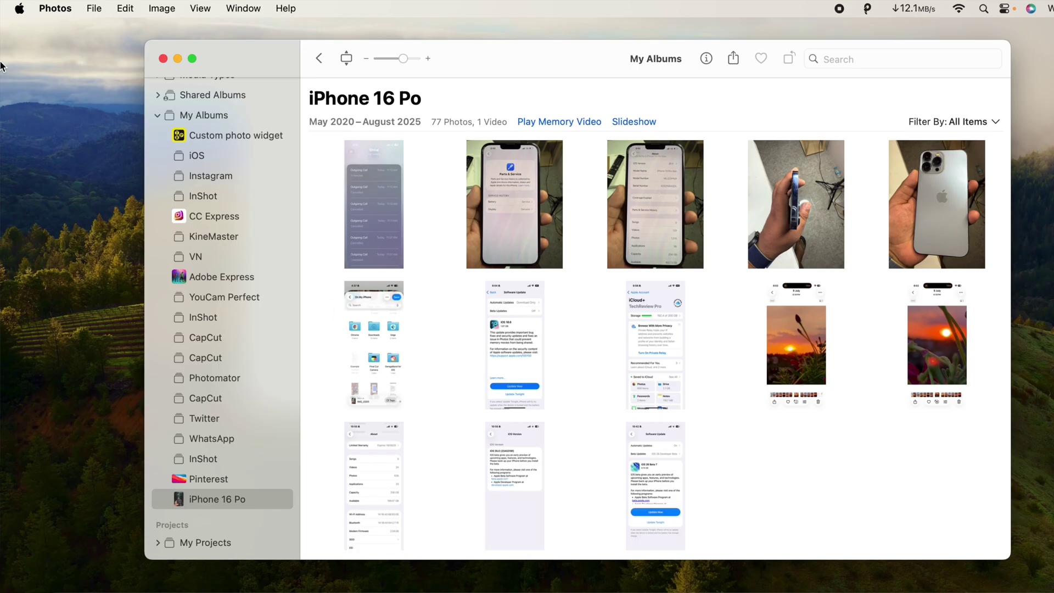
- Export the album's unmodified originals, creating a new Desktop folder named 'usb' as destination
left_click(93, 10)
mouse_move(101, 117)
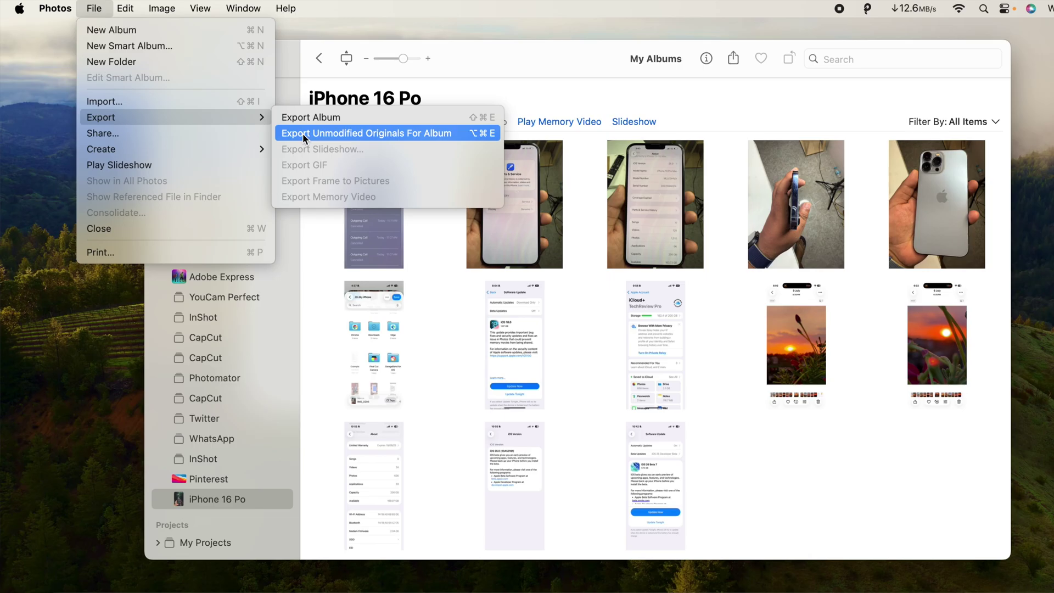
left_click(344, 136)
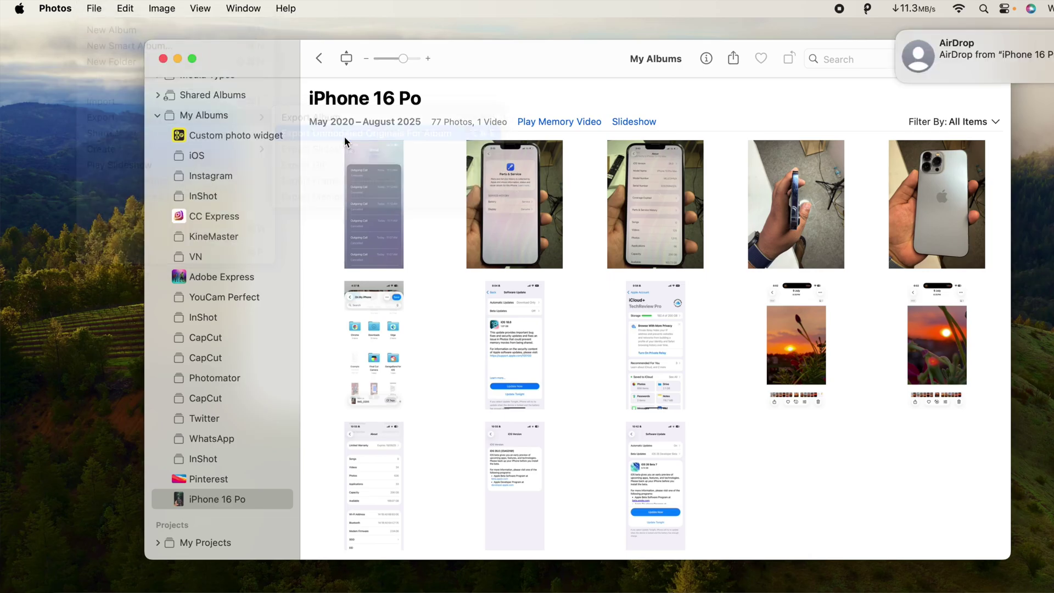
left_click(724, 358)
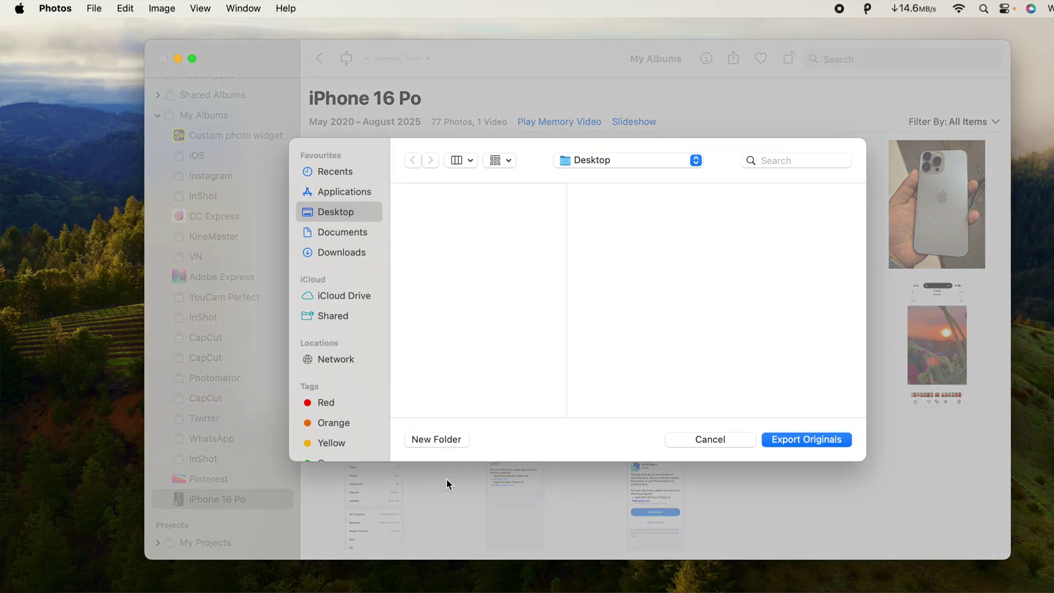
left_click(433, 439)
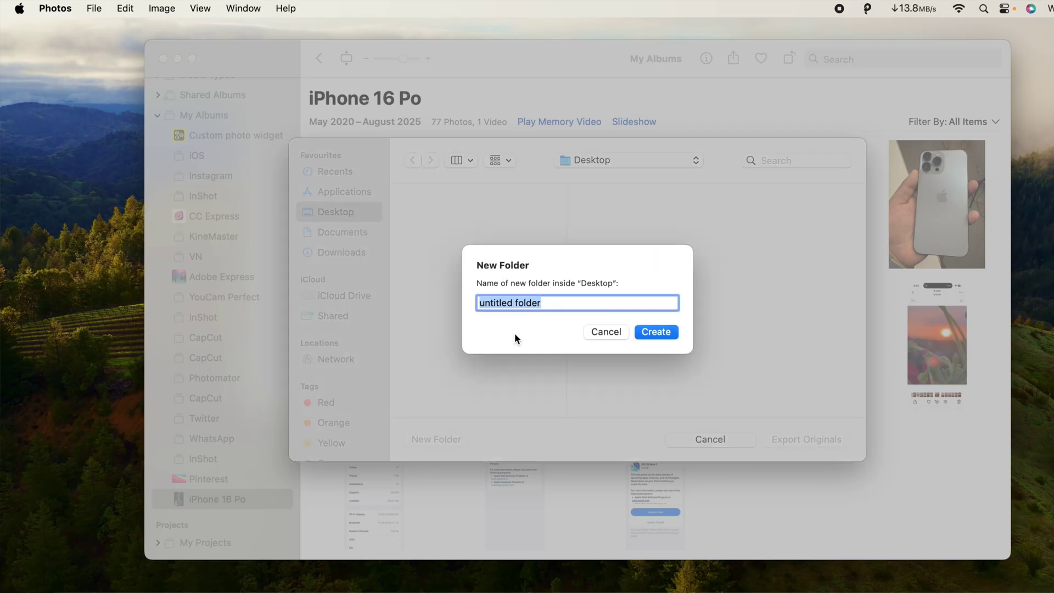
type("usb")
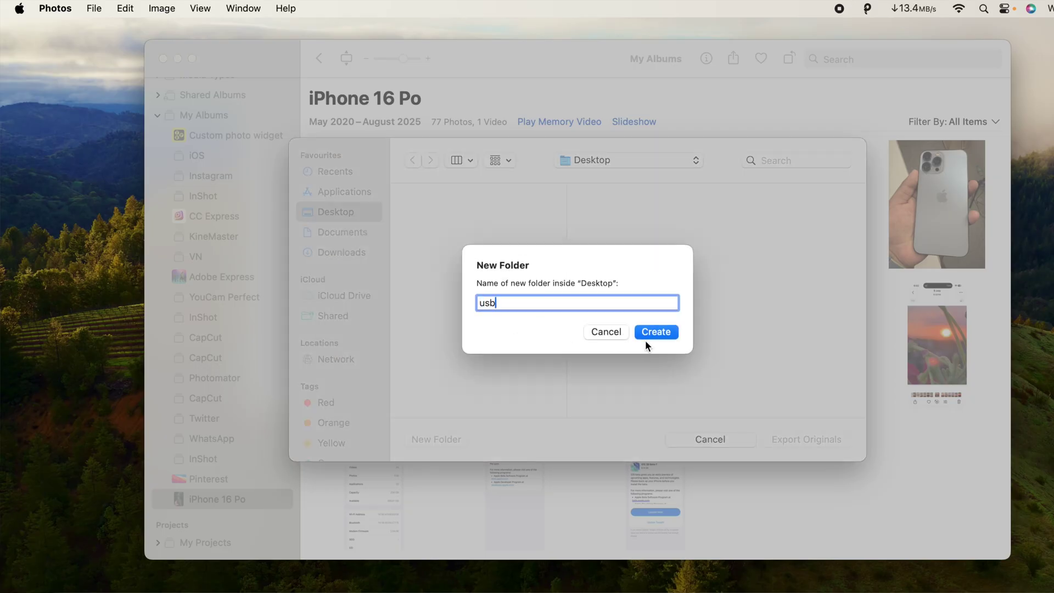
left_click(651, 327)
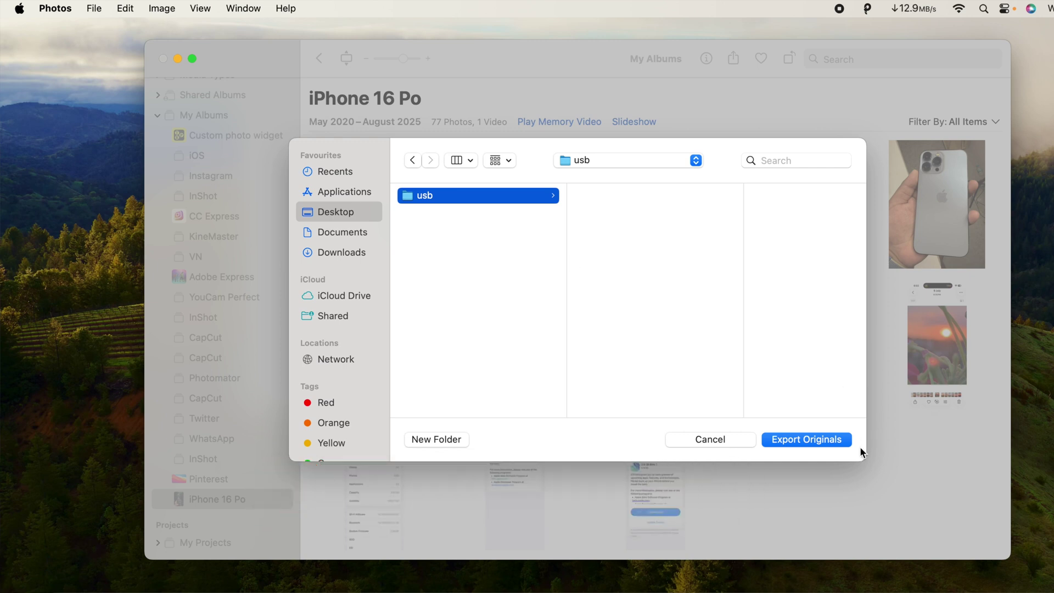
- Confirm exporting the originals into the 'usb' folder
left_click(838, 439)
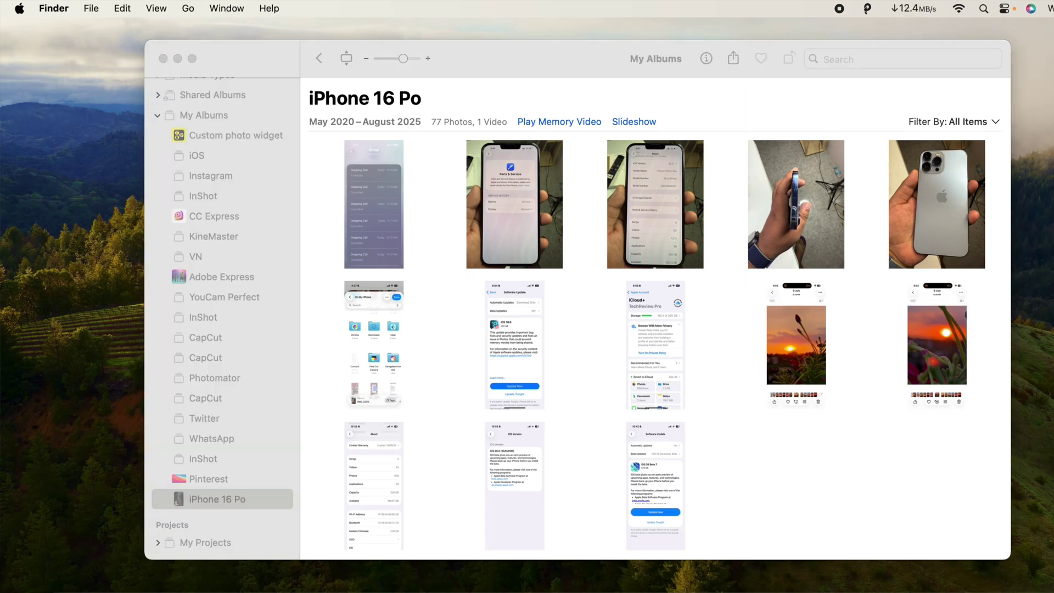
scroll(750, 284, "down", 10)
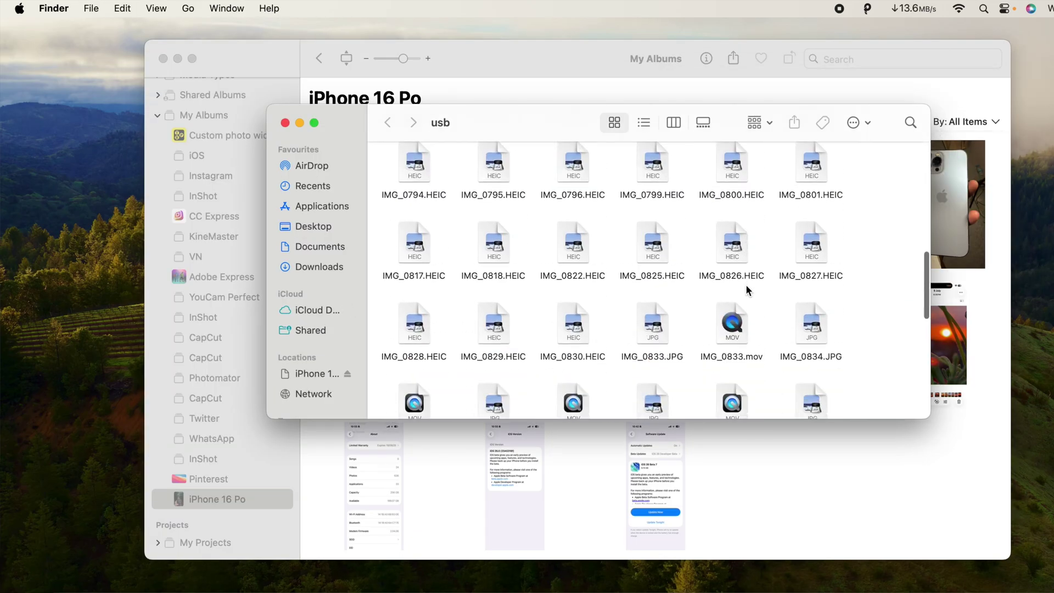